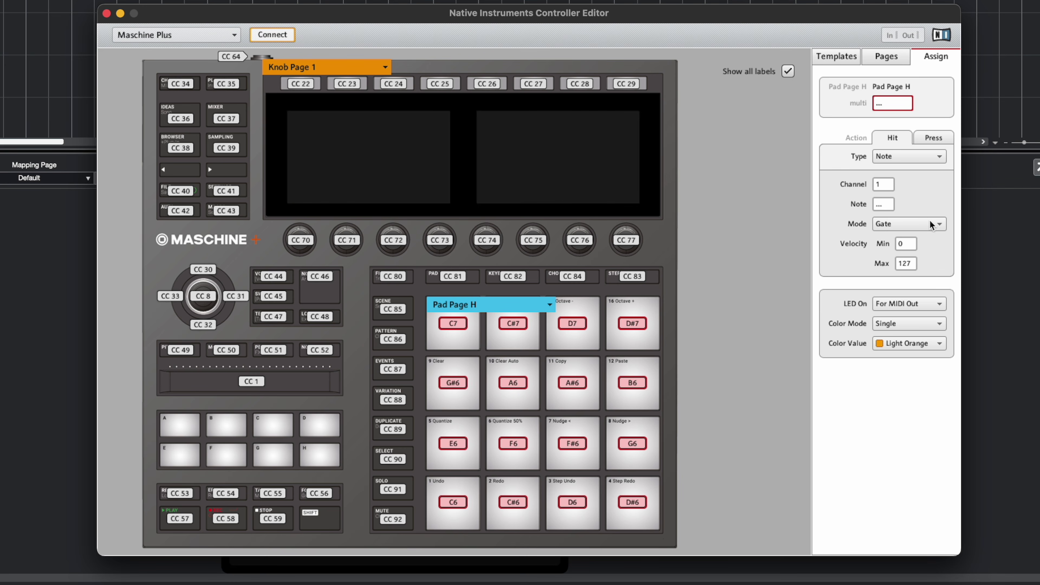
Set the Hit action type of all Pad Page H pads to Control Change and their colour value to Green
left_click(935, 153)
left_click(914, 177)
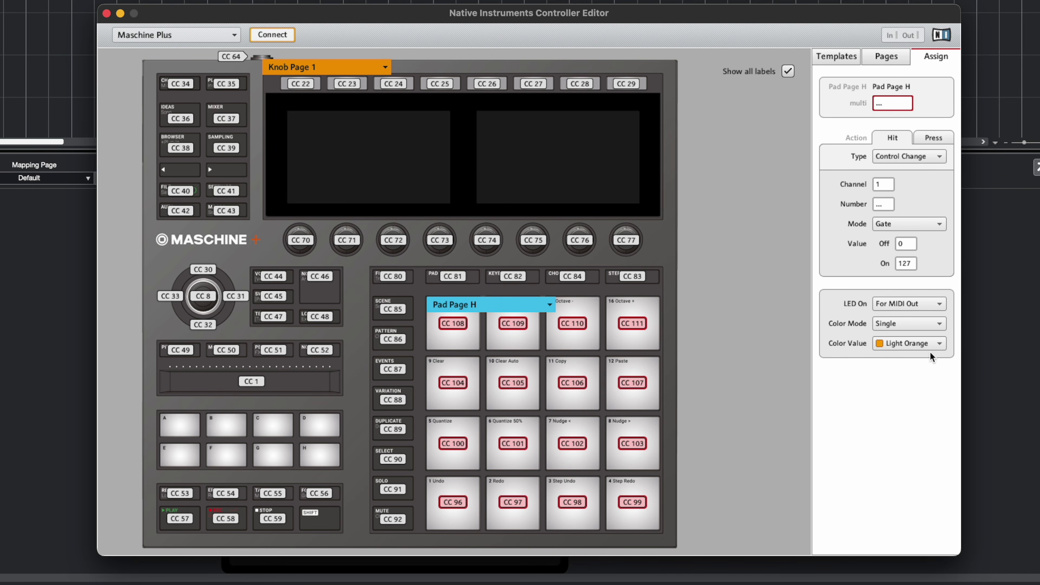
left_click(938, 344)
left_click(919, 379)
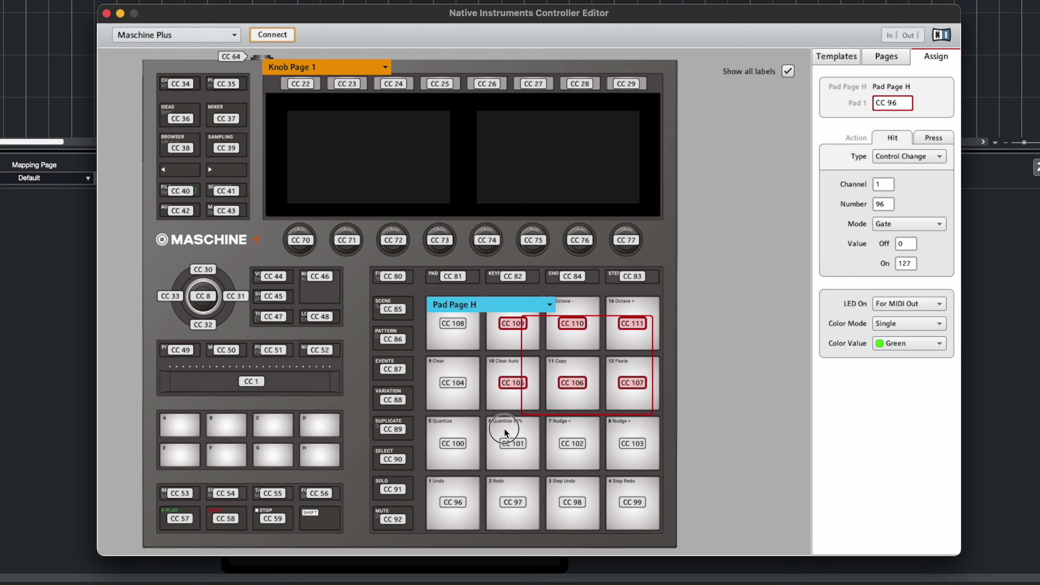
Select all Pad Page H pads and set their Press action type to Off, followed by Control Change
left_click_drag(505, 433, 429, 524)
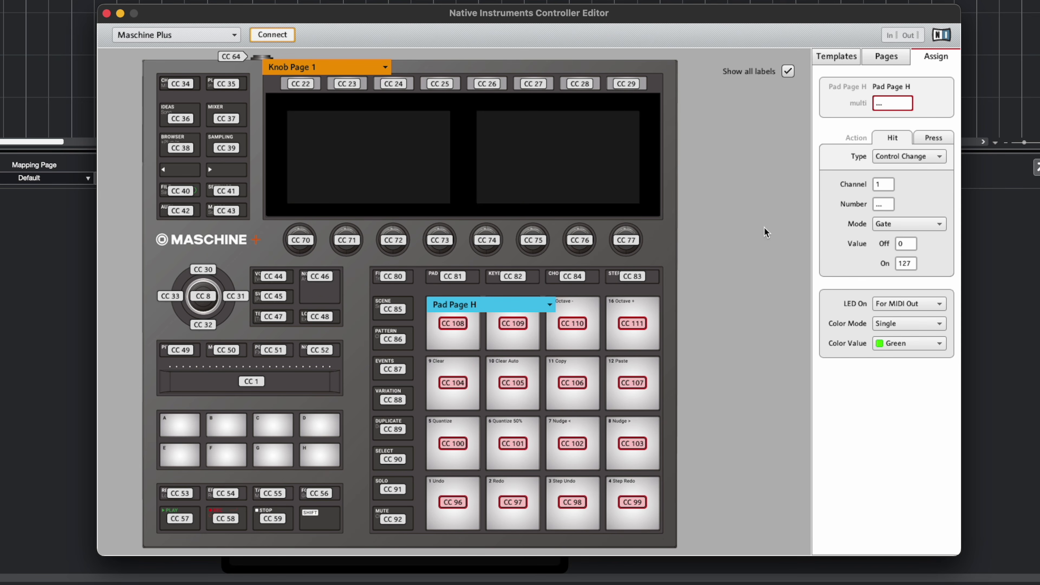
left_click(937, 137)
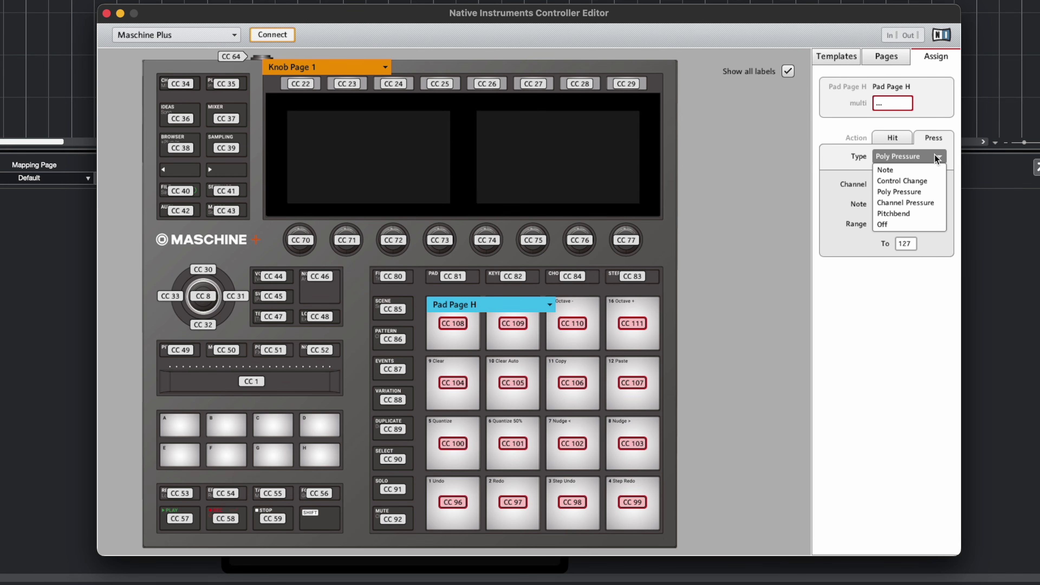
left_click(910, 224)
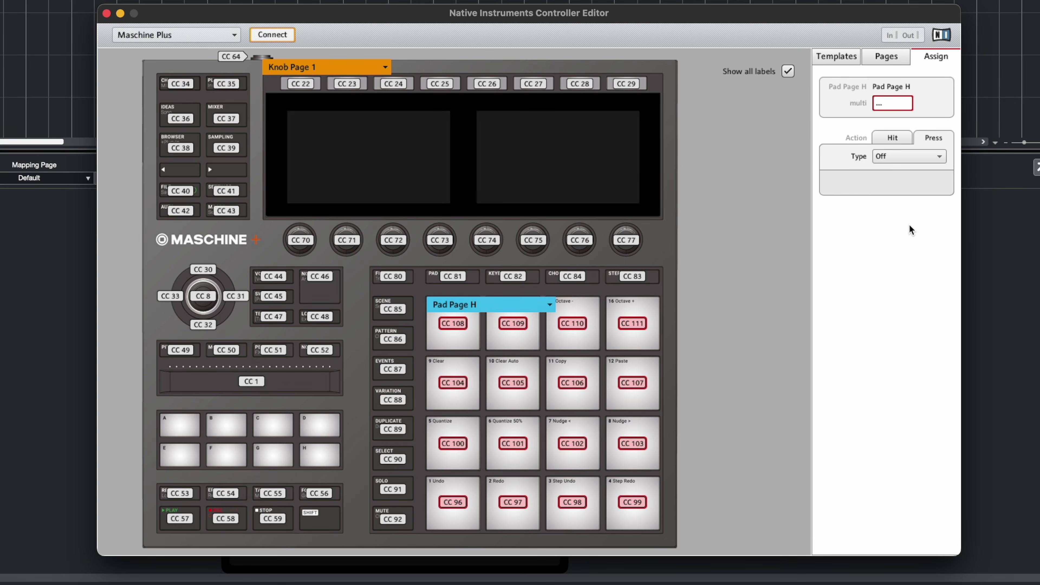
left_click(909, 156)
left_click(903, 181)
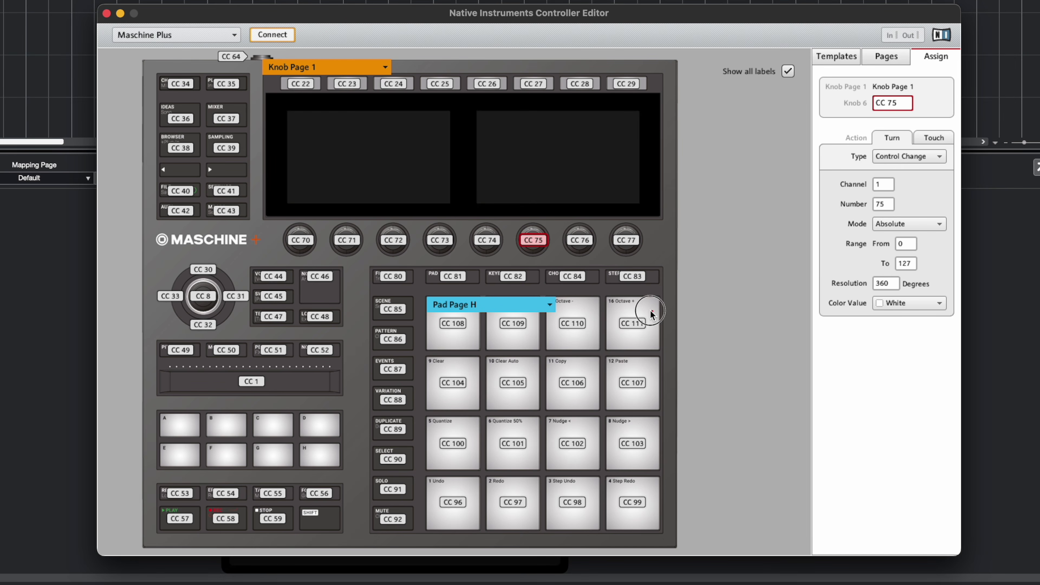
Assign all Pad Page H pads to MIDI channel 16, checking individual pad and knob assignments
left_click_drag(651, 315, 421, 530)
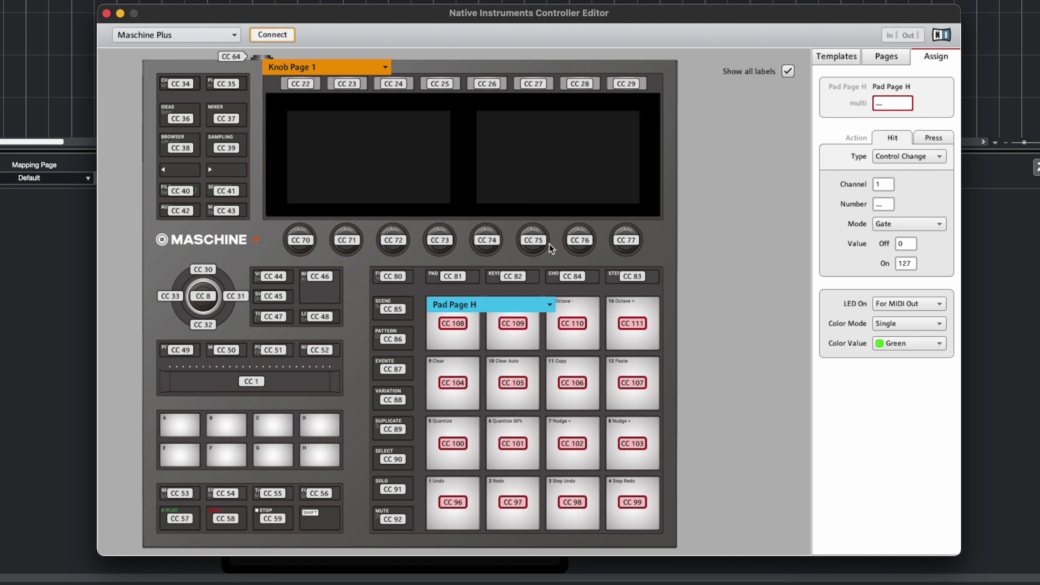
left_click(534, 227)
left_click(517, 333)
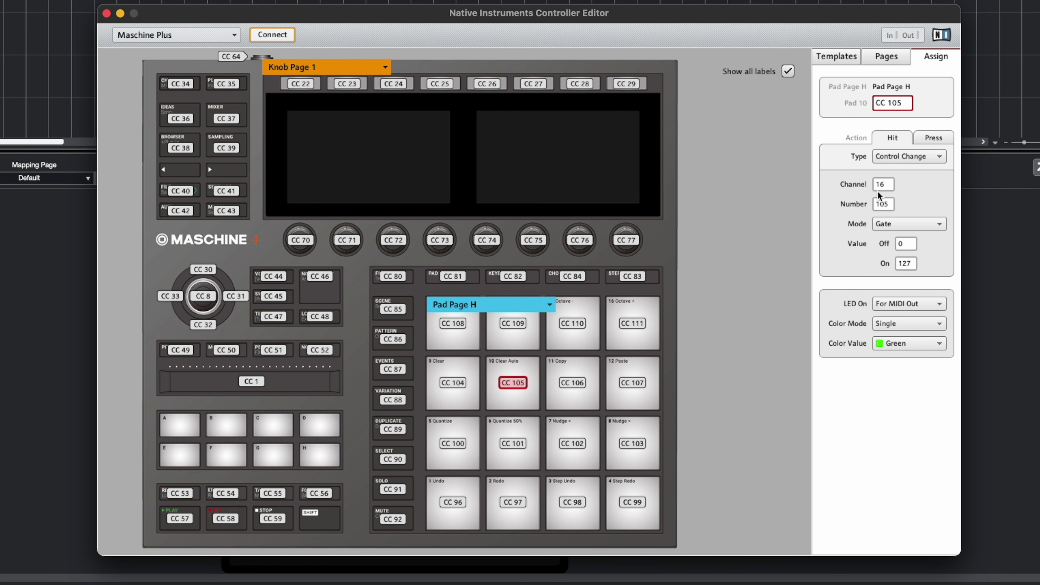
left_click(511, 443)
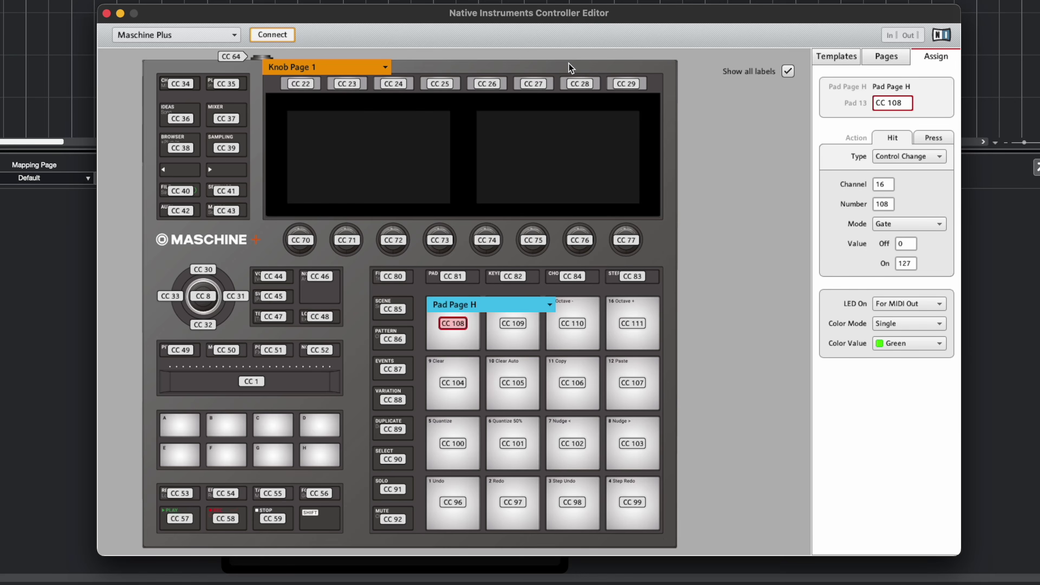
left_click(303, 242)
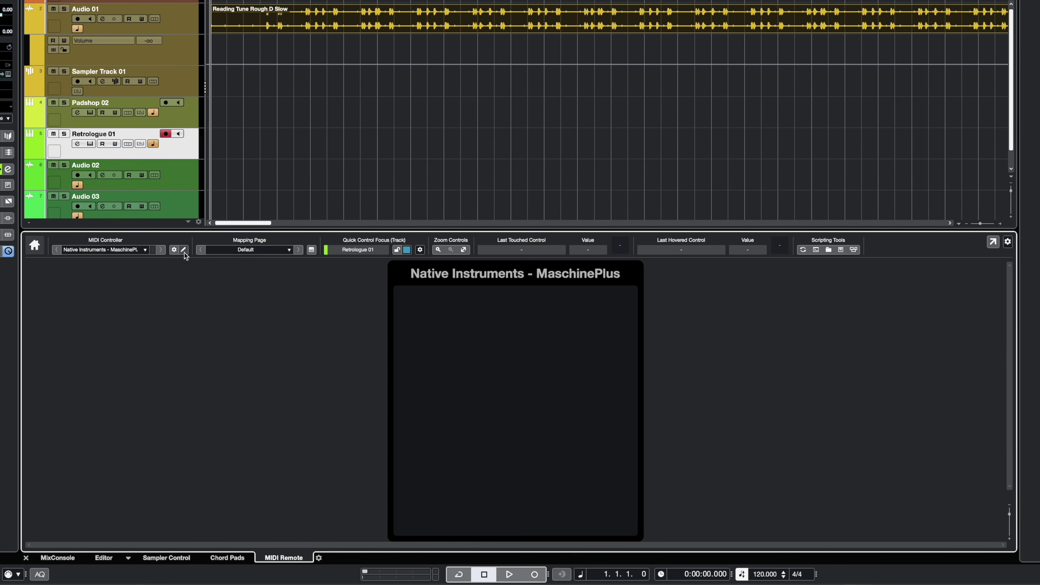
Open the MaschinePlus surface for editing in Cubase's MIDI Remote and enlarge its grid in width and height
left_click(184, 250)
left_click(34, 246)
left_click(184, 251)
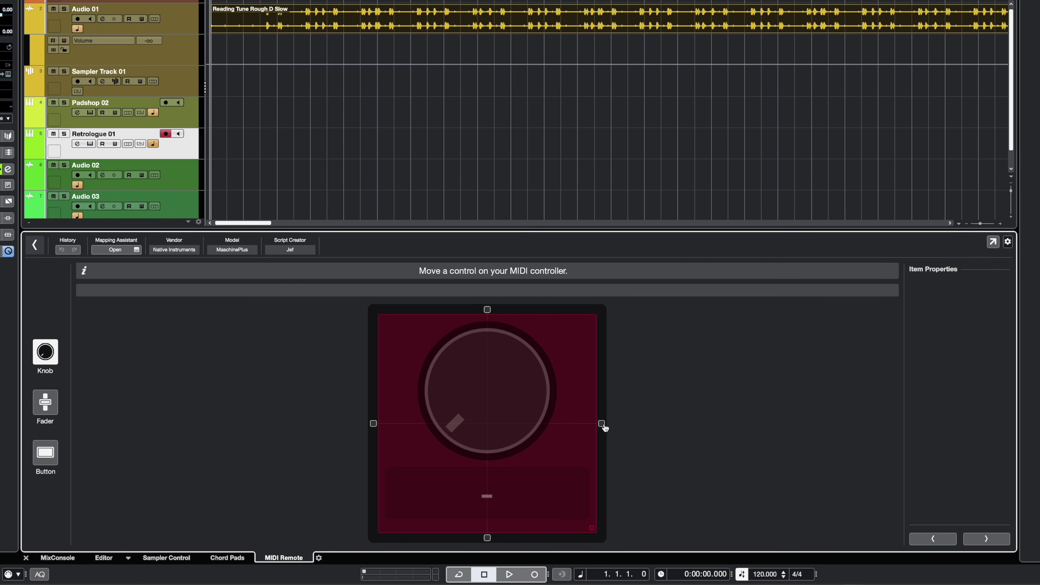
left_click_drag(602, 423, 779, 431)
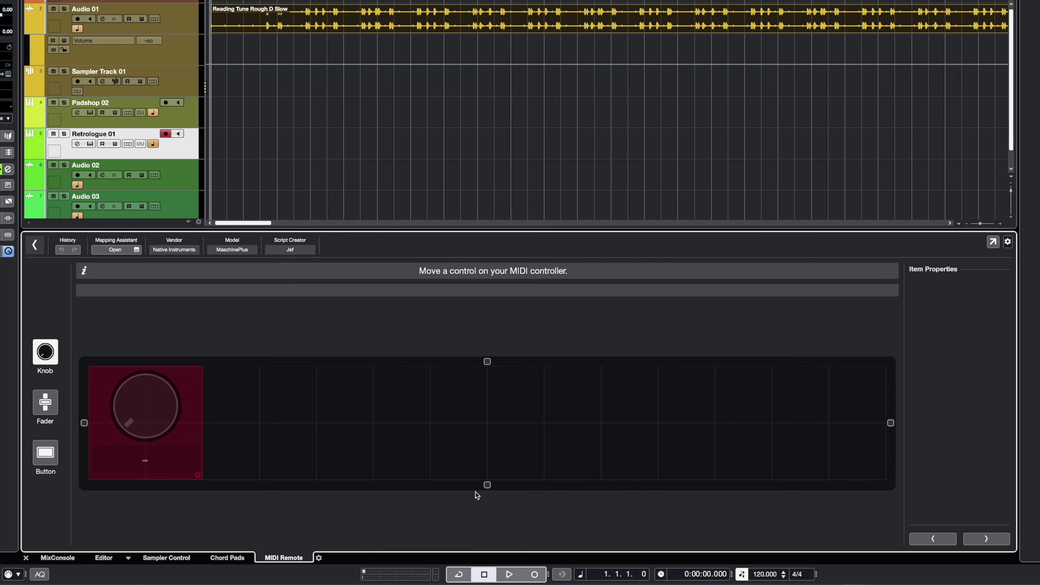
left_click_drag(487, 486, 485, 570)
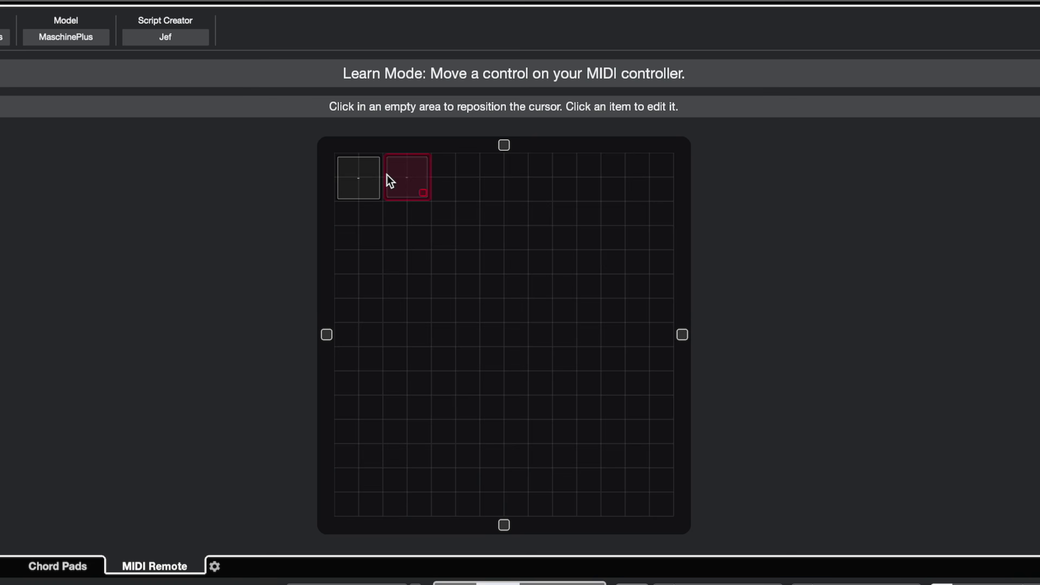
Lay out ten buttons in the first row of the surface and make them all one grid cell tall
left_click_drag(387, 175, 366, 177)
left_click(391, 145)
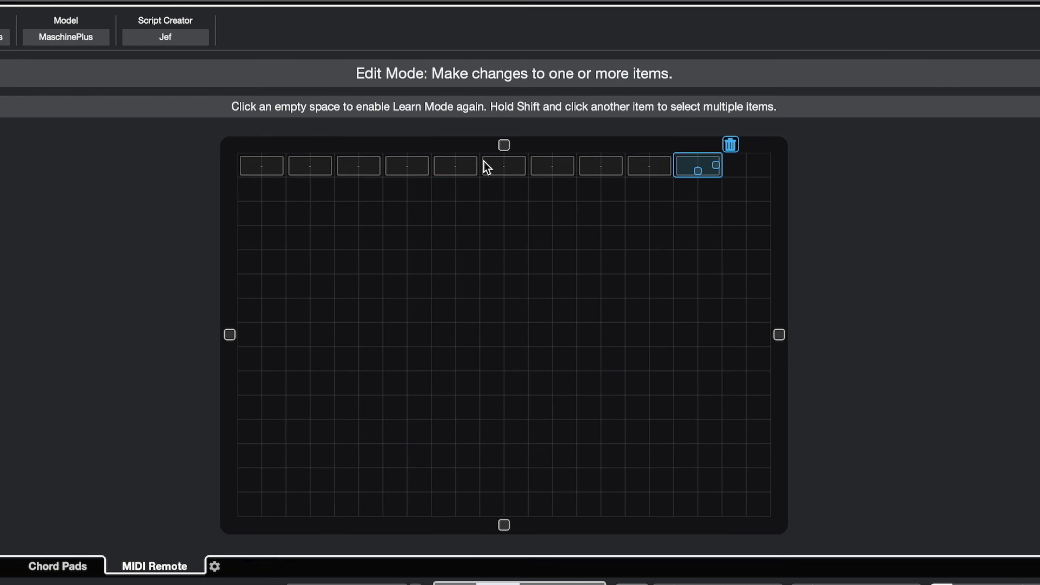
left_click(267, 167, "shift")
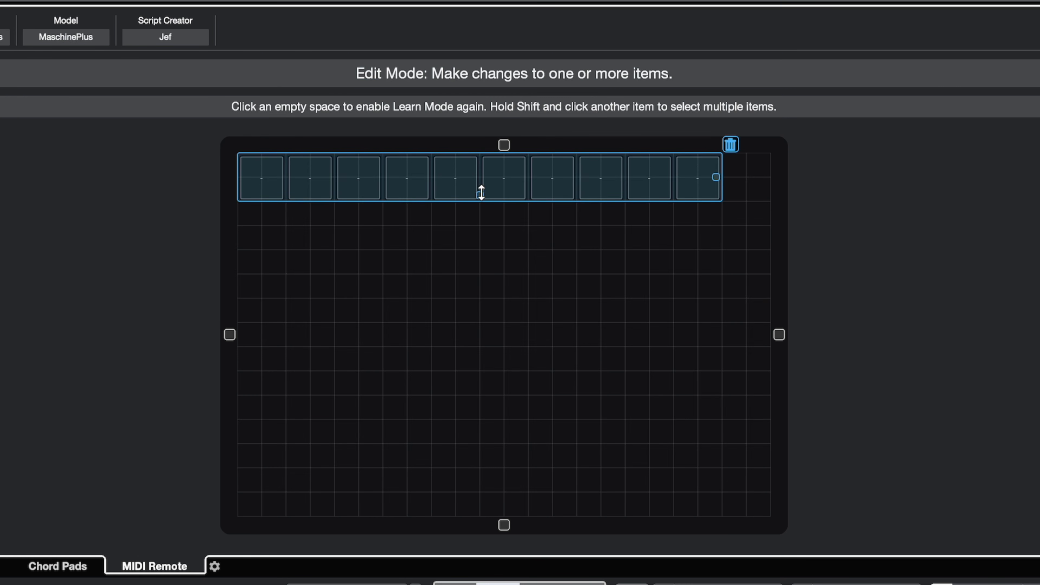
left_click(480, 192)
Shift the last eight buttons one grid cell right and place the learn cursor at the start of the second row
left_click(705, 168)
left_click(342, 170, "shift")
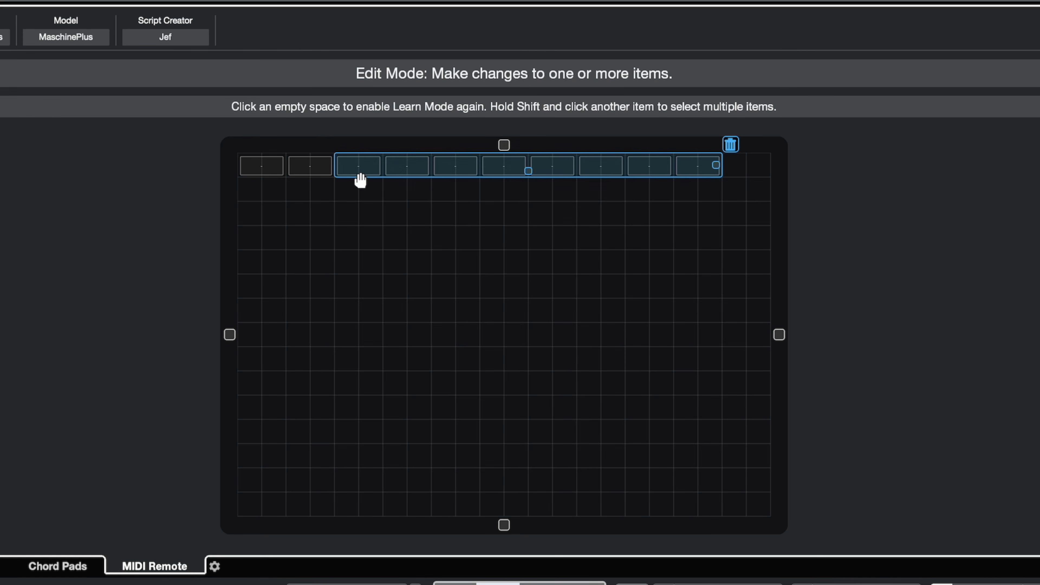
left_click_drag(353, 168, 374, 168)
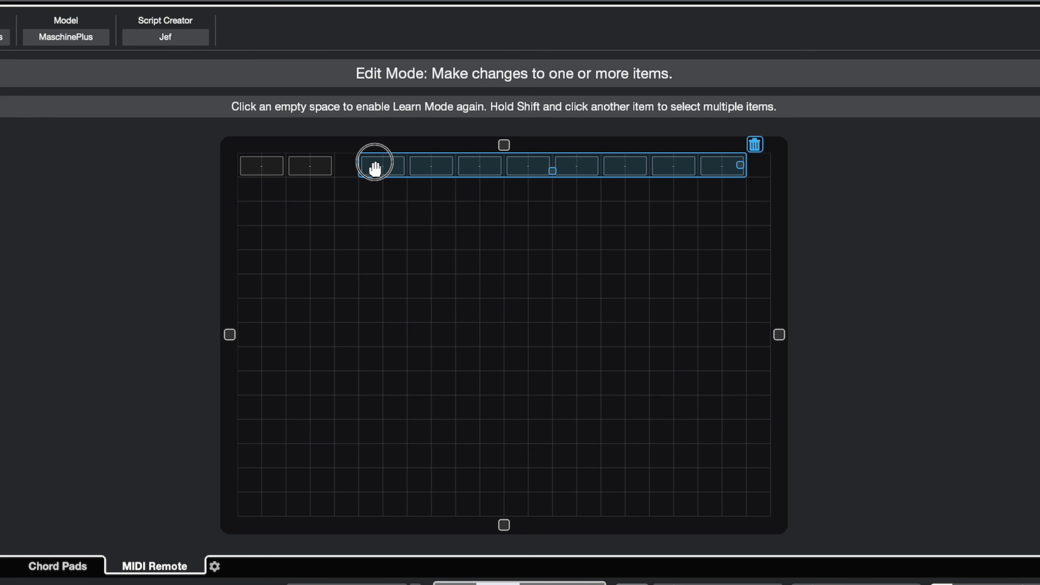
left_click(374, 187)
left_click(248, 195)
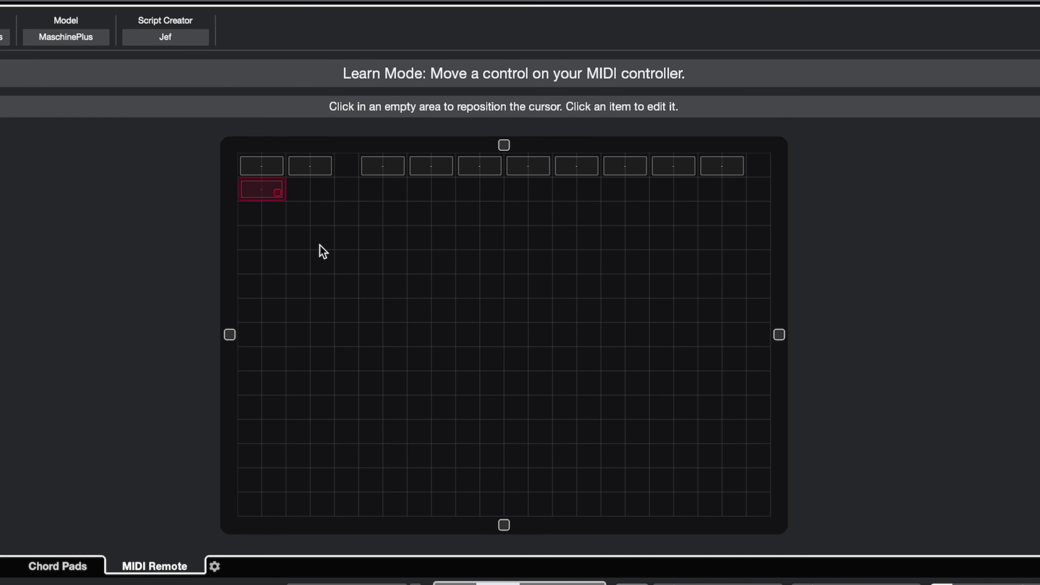
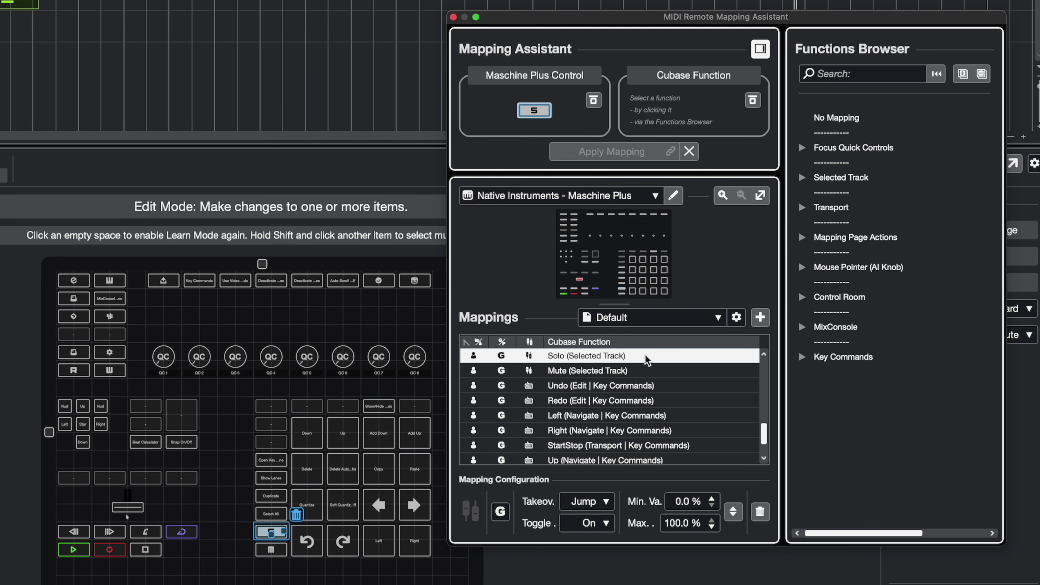
Review the Selected Track and Transport functions in the Functions Browser, close the Mapping Assistant and switch to Controller Editor
left_click(817, 184)
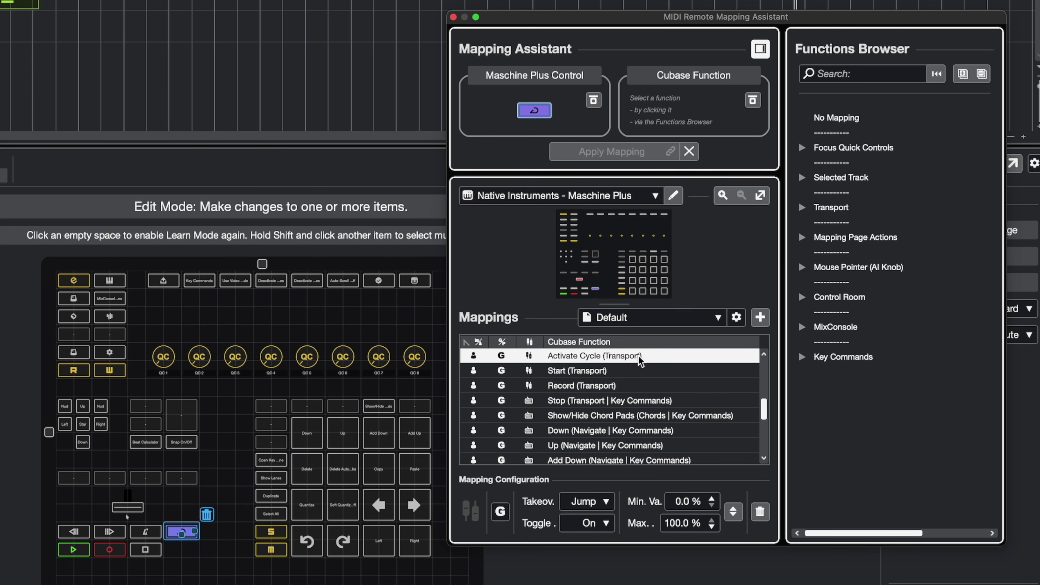
left_click(801, 212)
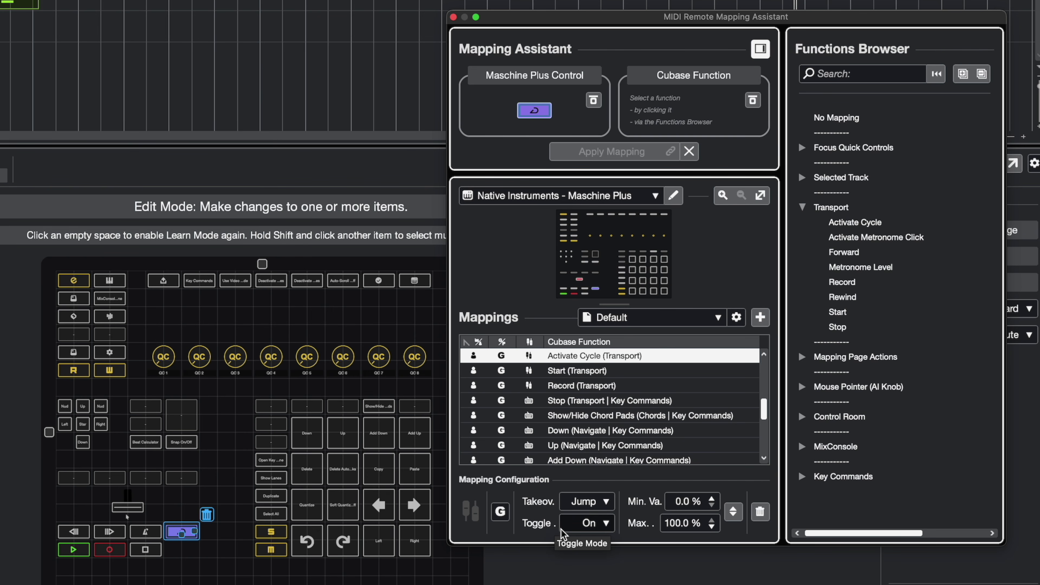
left_click(453, 18)
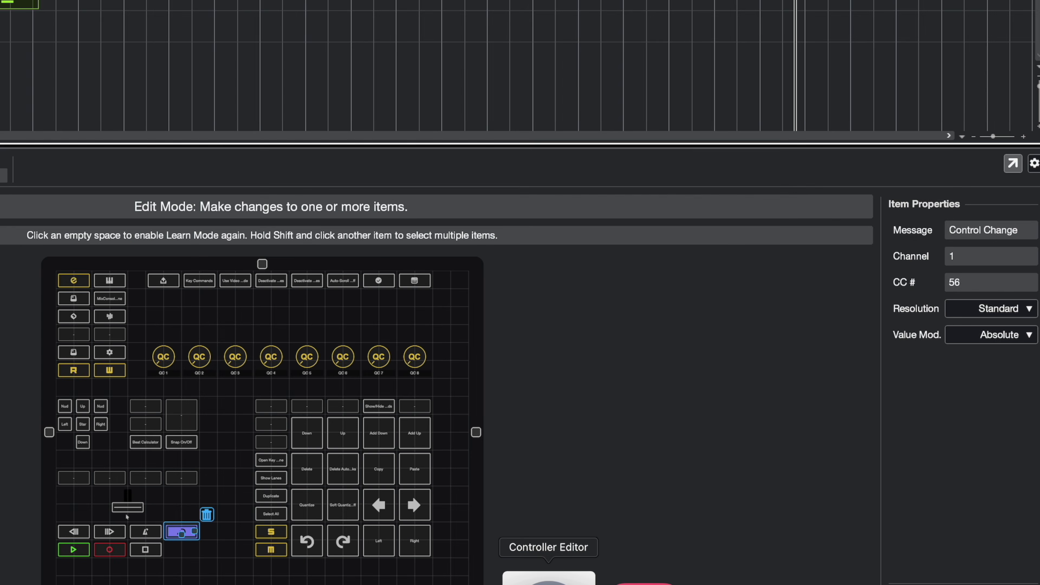
left_click(553, 578)
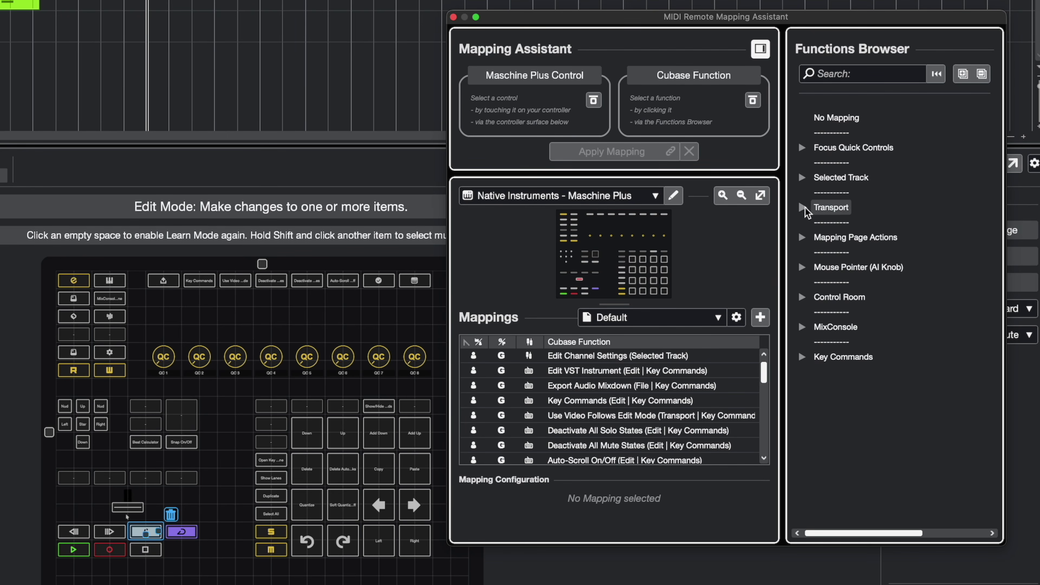
Map the Tap button (CC 55) to the Transport function Activate Metronome Click
left_click(804, 207)
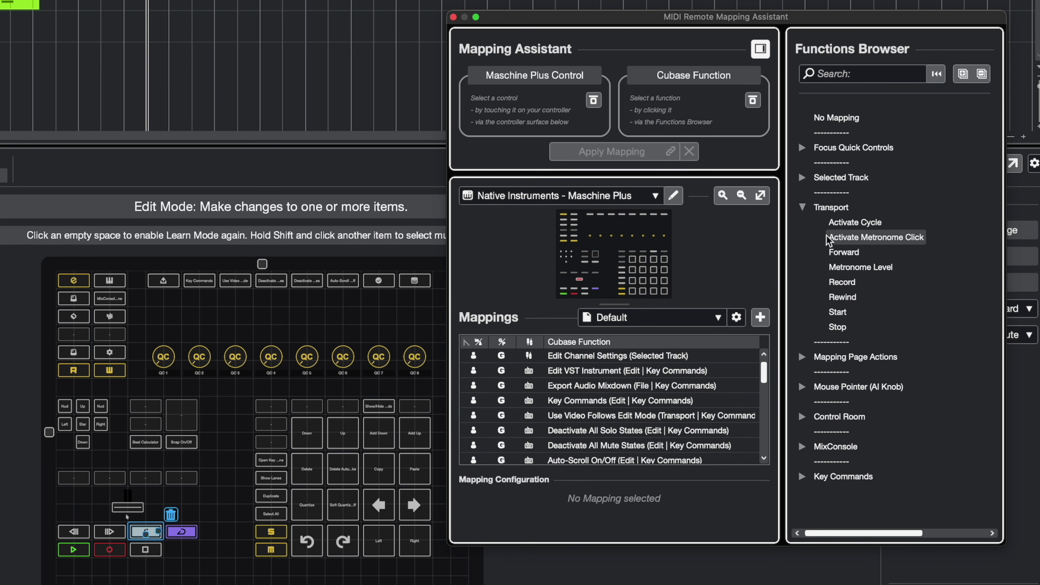
double_click(894, 243)
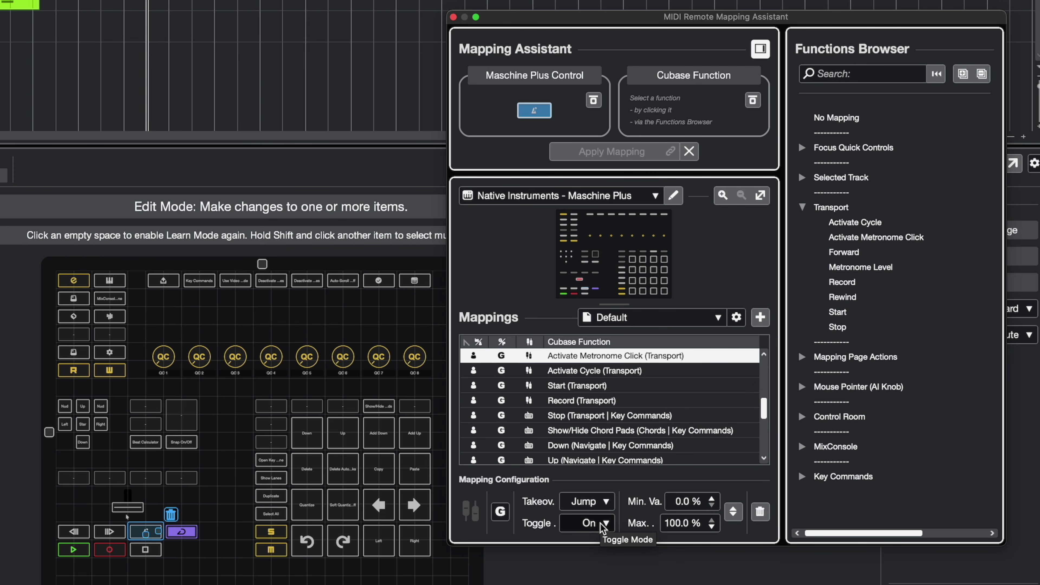
In Controller Editor, change the LED On setting of the Tap button (CC 55) and return to Cubase
key("super+Tab")
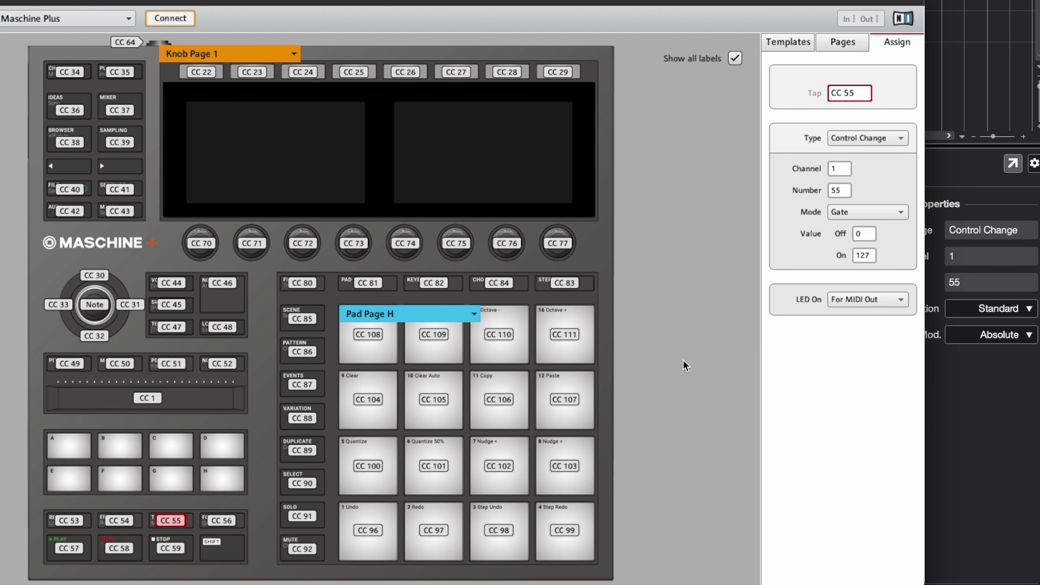
left_click(882, 303)
left_click(860, 314)
key("super+Tab")
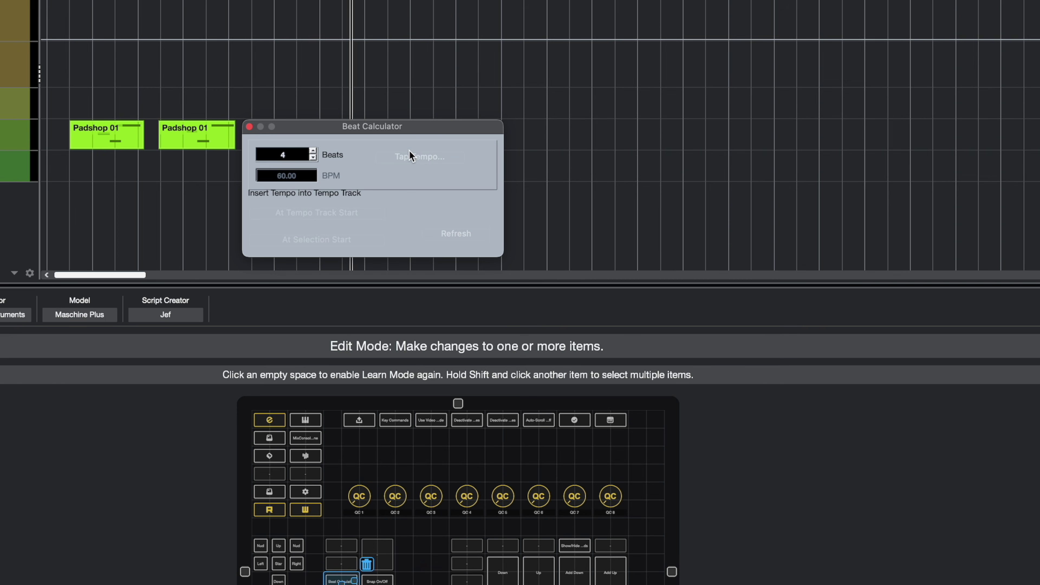
Start Tap Tempo in the Beat Calculator
left_click(419, 168)
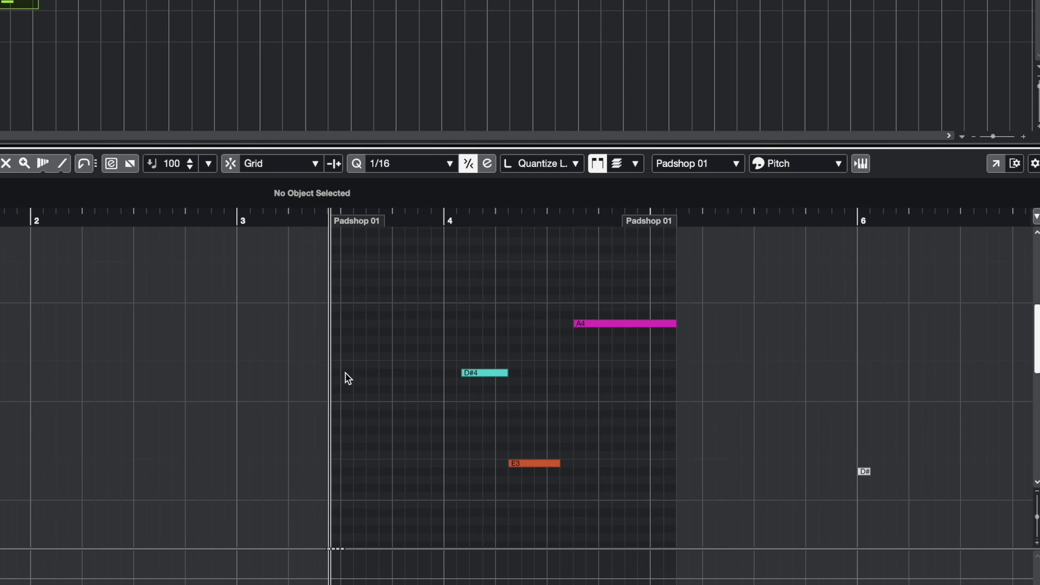
Select all notes of the Padshop 01 part in the Key Editor and clear the selection
key("g")
key("ctrl+a")
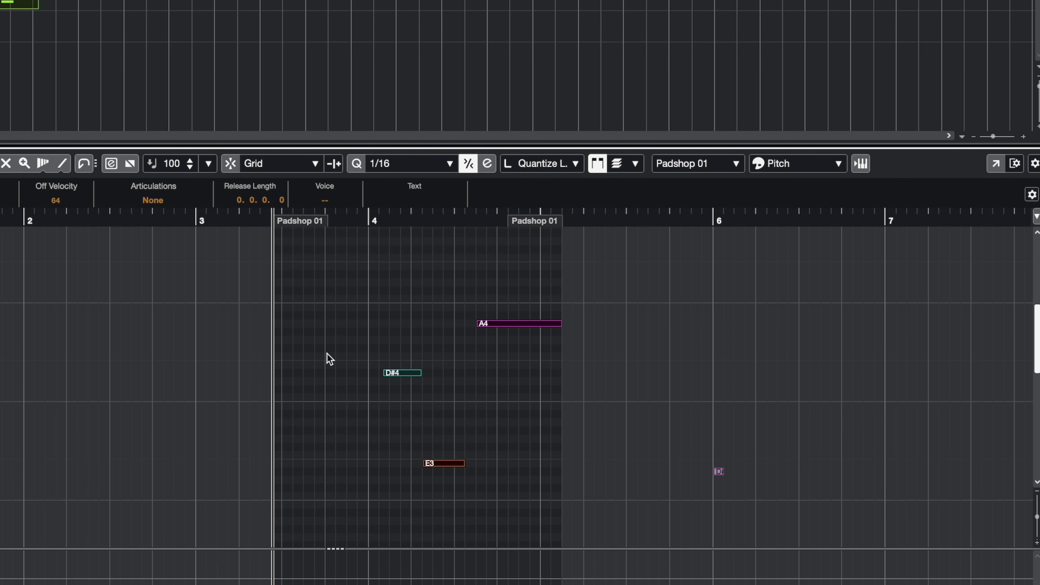
left_click(340, 390)
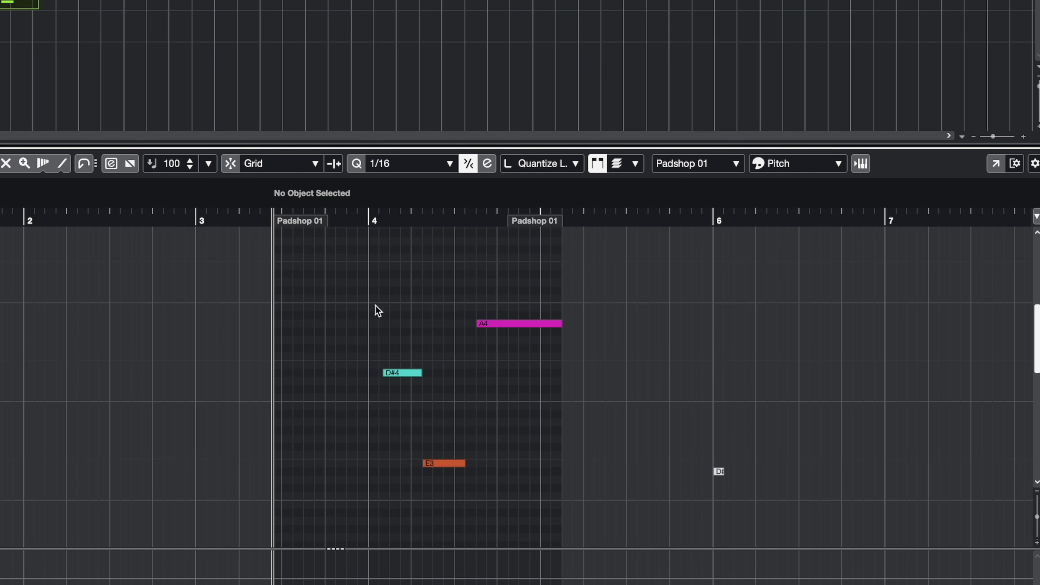
Duplicate the second Padshop 01 part on the MIDI 02 track directly after itself
left_click_drag(367, 278, 617, 494)
key("alt+d")
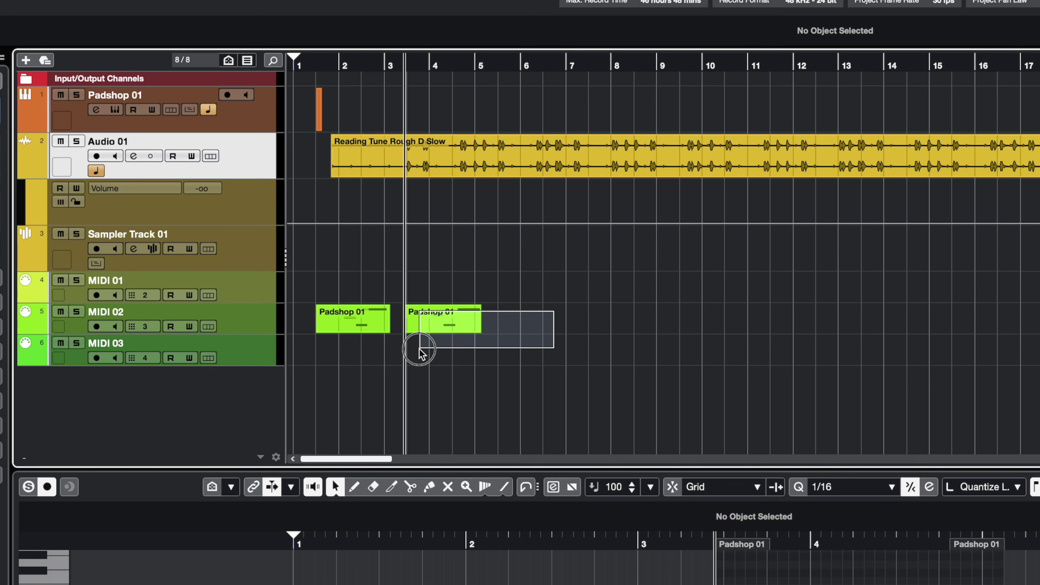
key("ctrl+d")
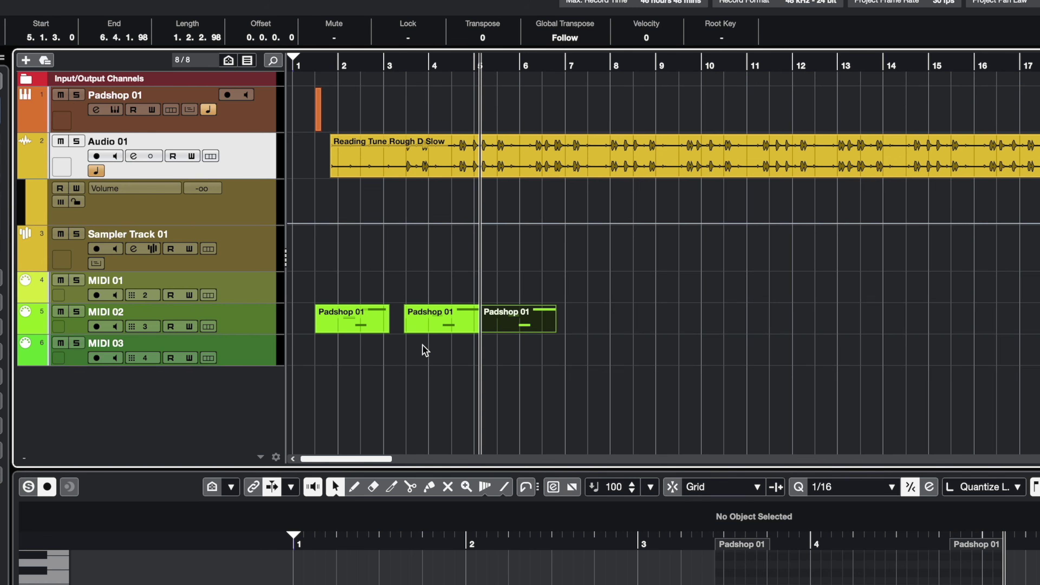